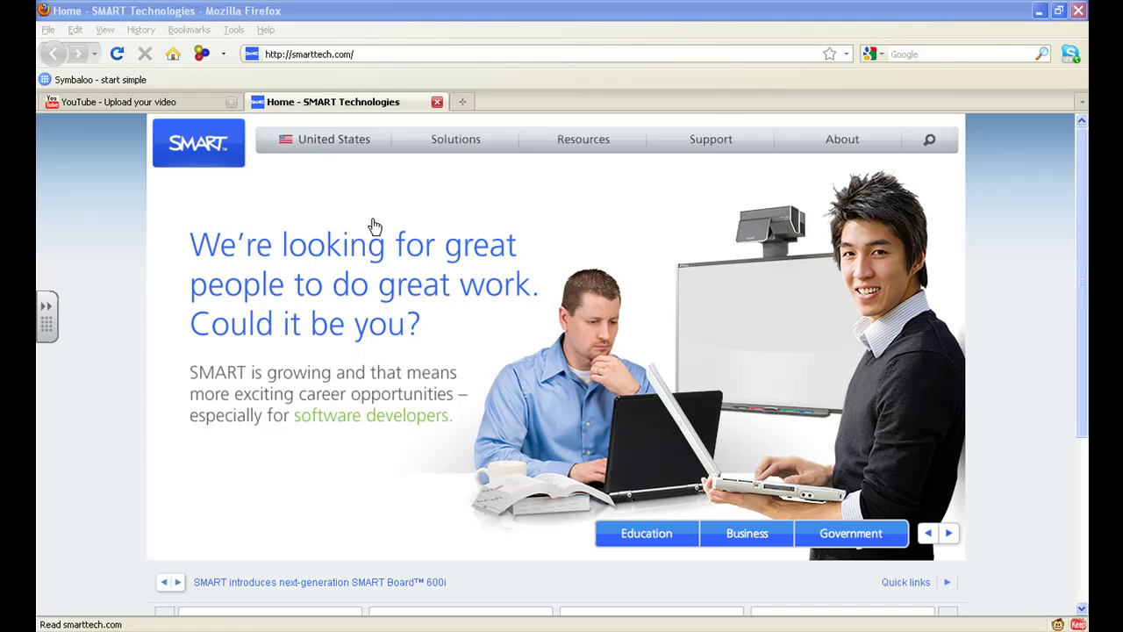
Switch smarttech.com from United States to the Canada English site
left_click(322, 140)
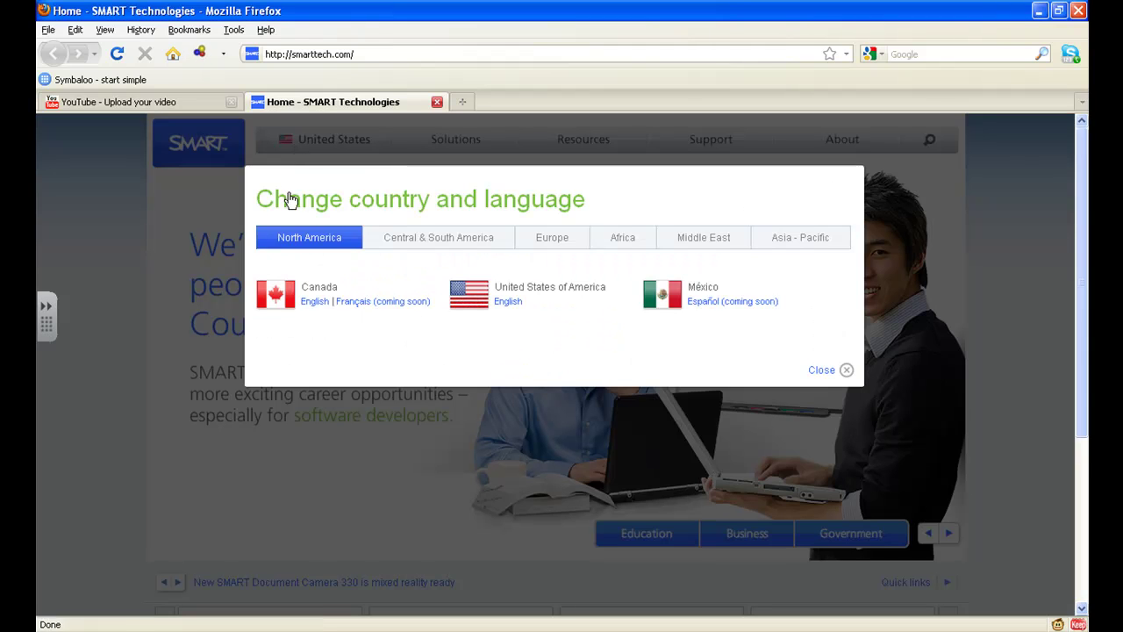
left_click(313, 302)
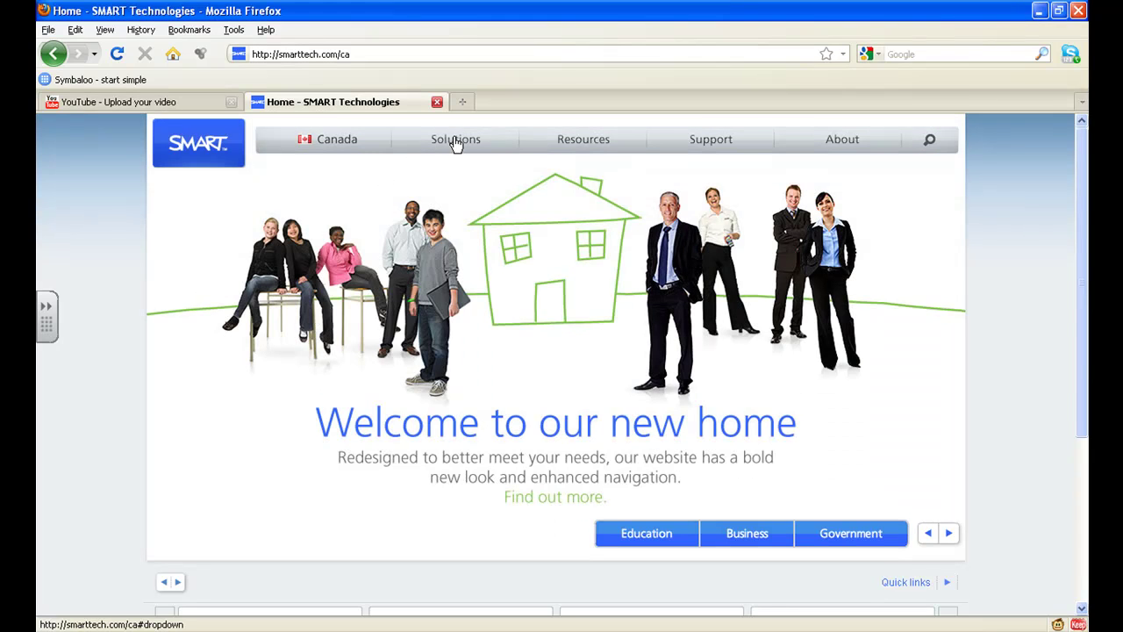
Go to Support > Downloads and scroll the software product list
left_click(713, 146)
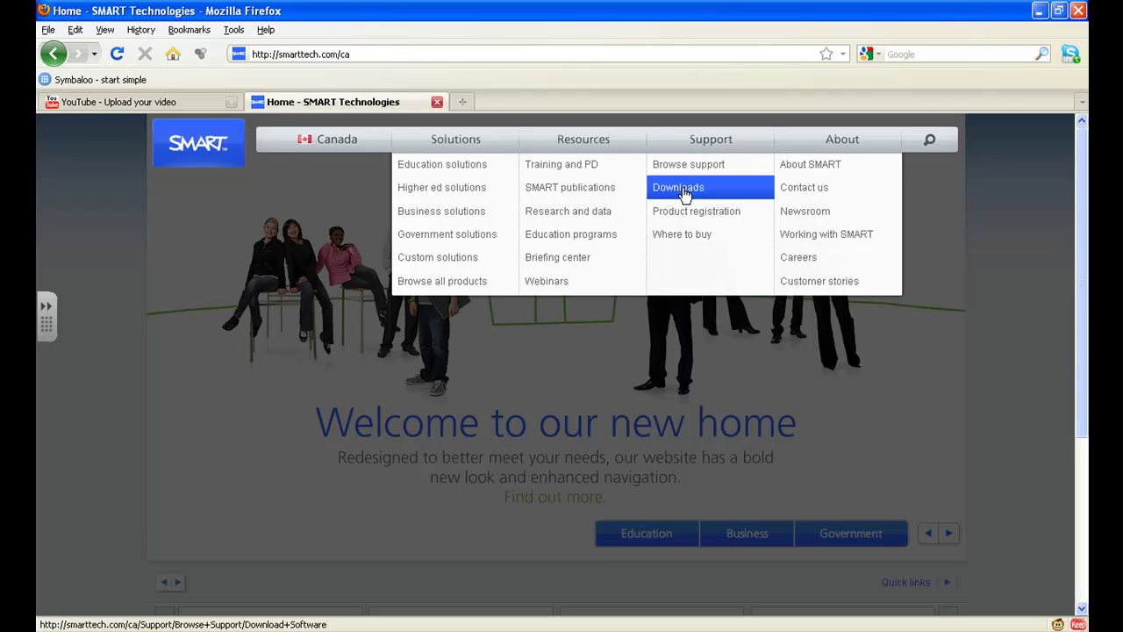
left_click(681, 191)
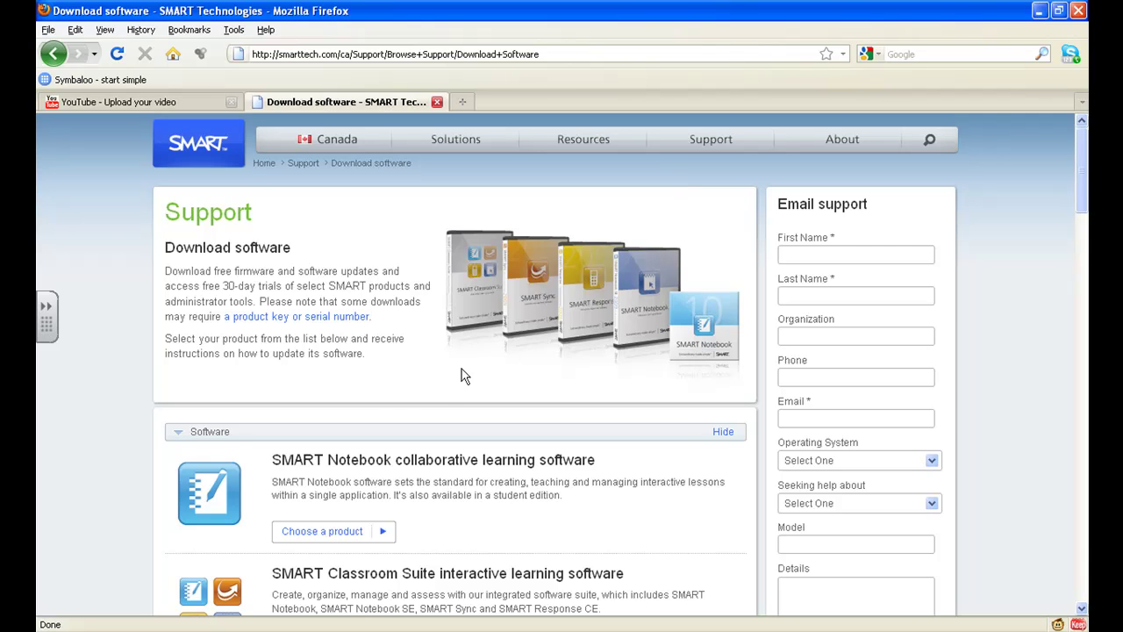
scroll(332, 445, "down", 2)
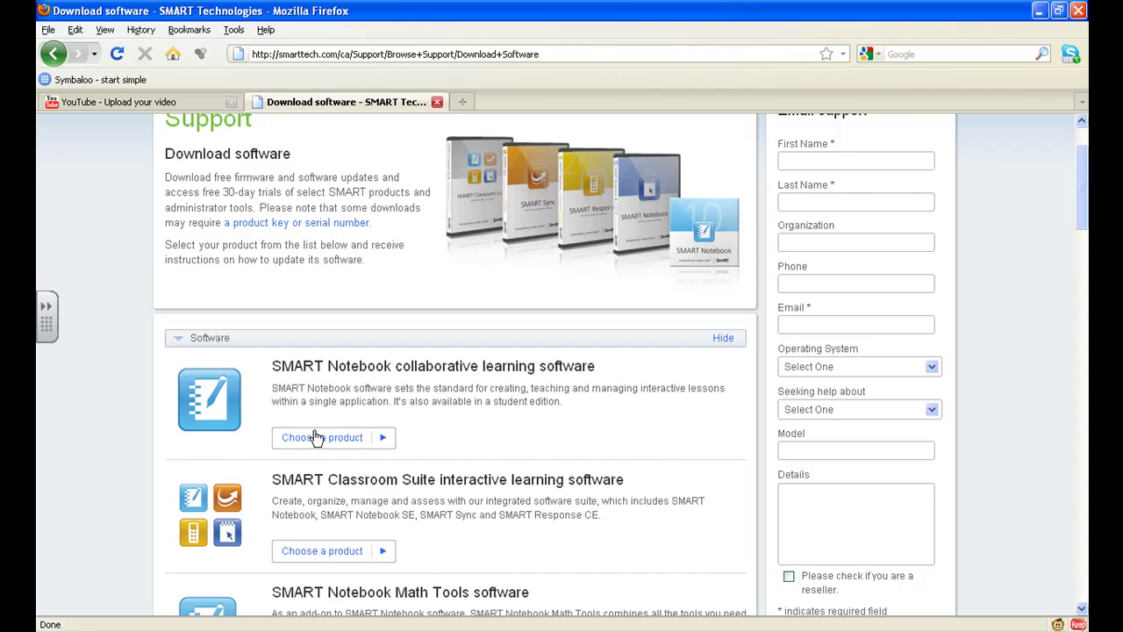
Choose SMART Notebook for Windows from the SMART Notebook product list
left_click(375, 441)
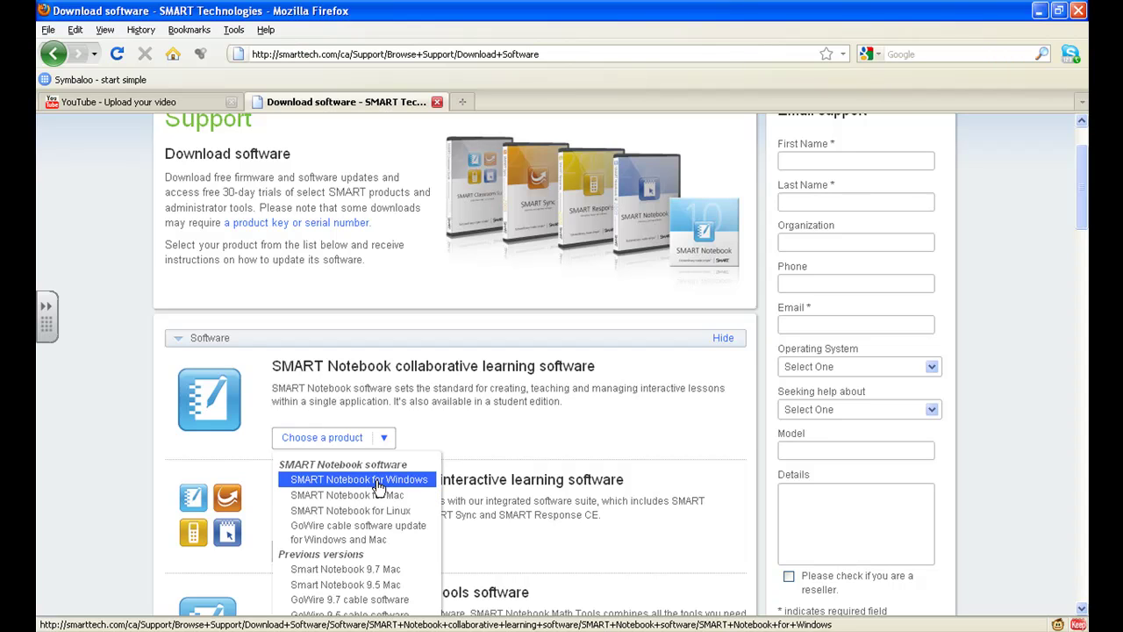
left_click(379, 483)
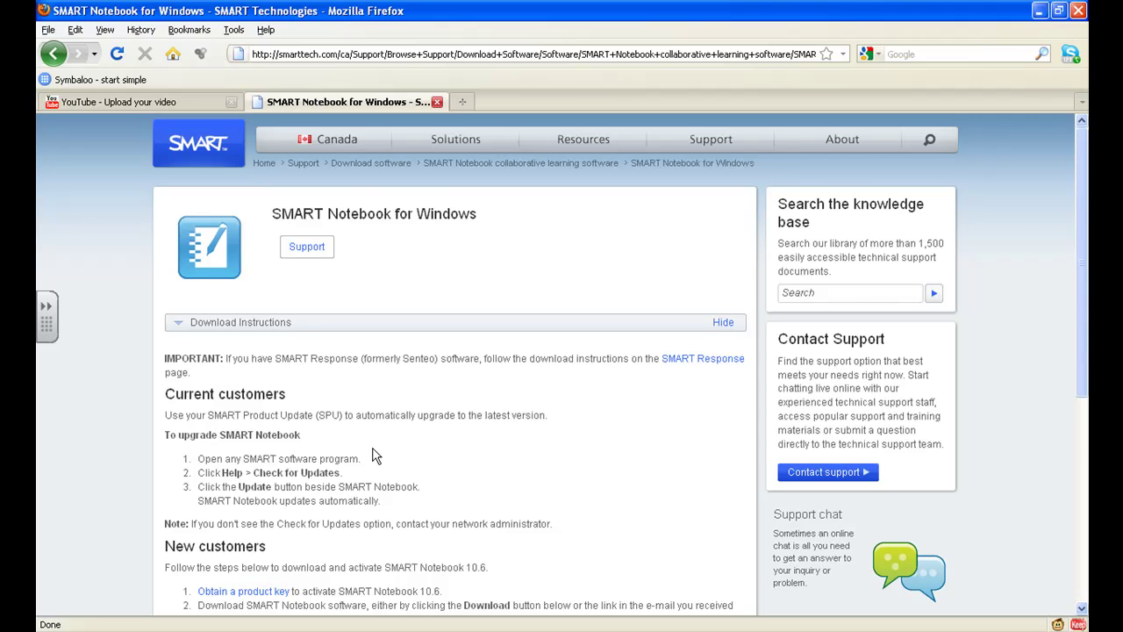
Expand the Downloads section and click Download for SMART Notebook 10.6 software
scroll(376, 456, "down", 2)
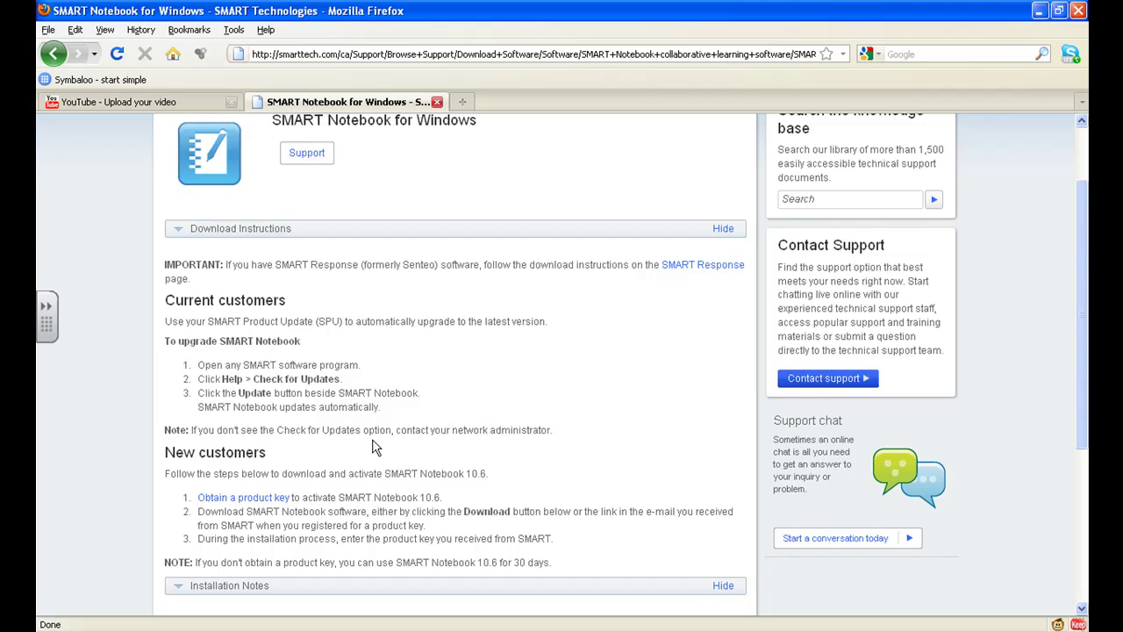
scroll(376, 447, "down", 2)
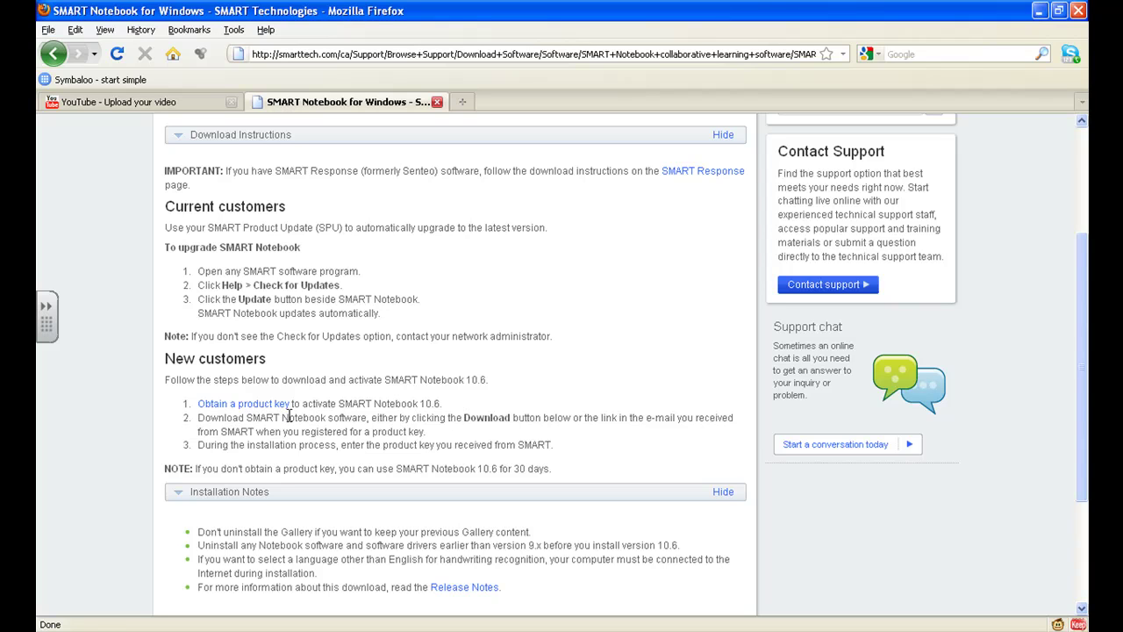
left_click(224, 403)
scroll(227, 404, "down", 2)
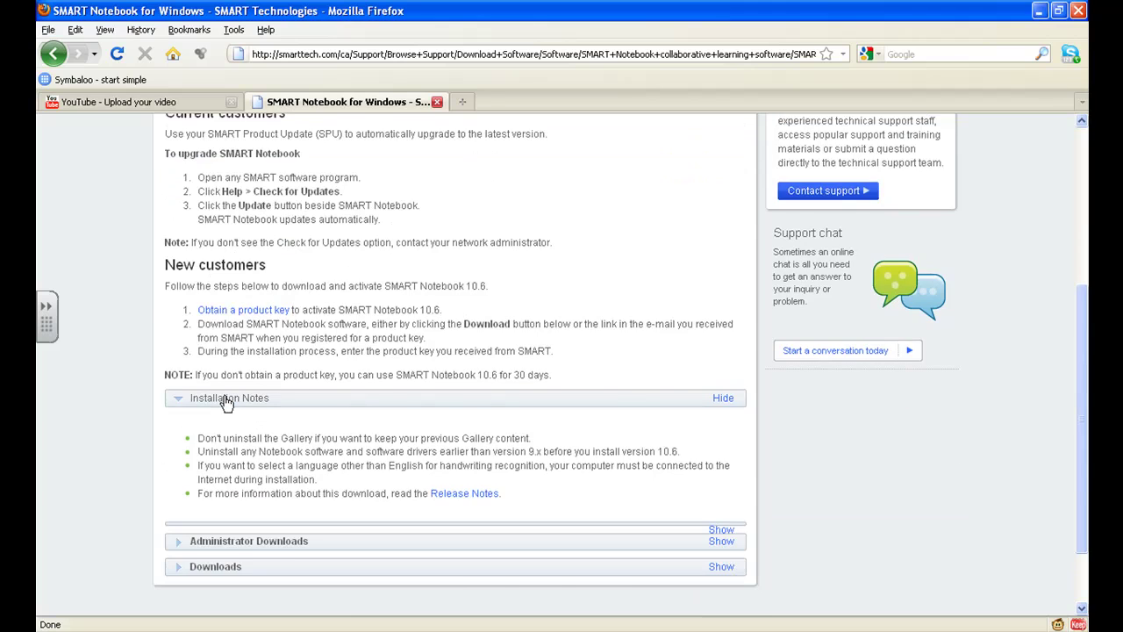
scroll(226, 402, "down", 2)
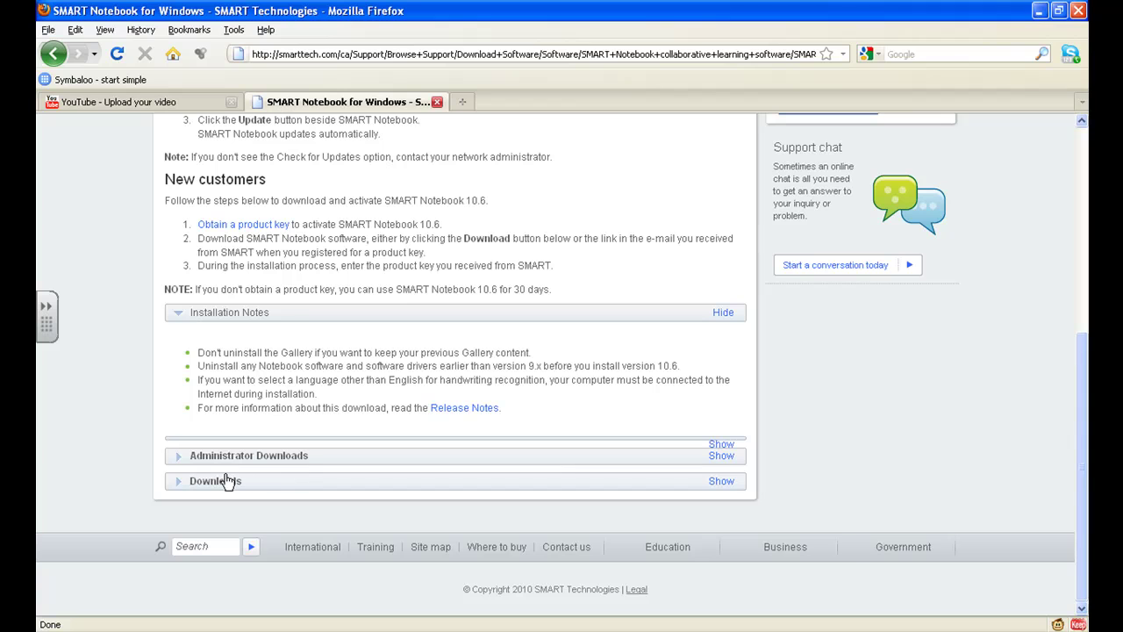
left_click(221, 484)
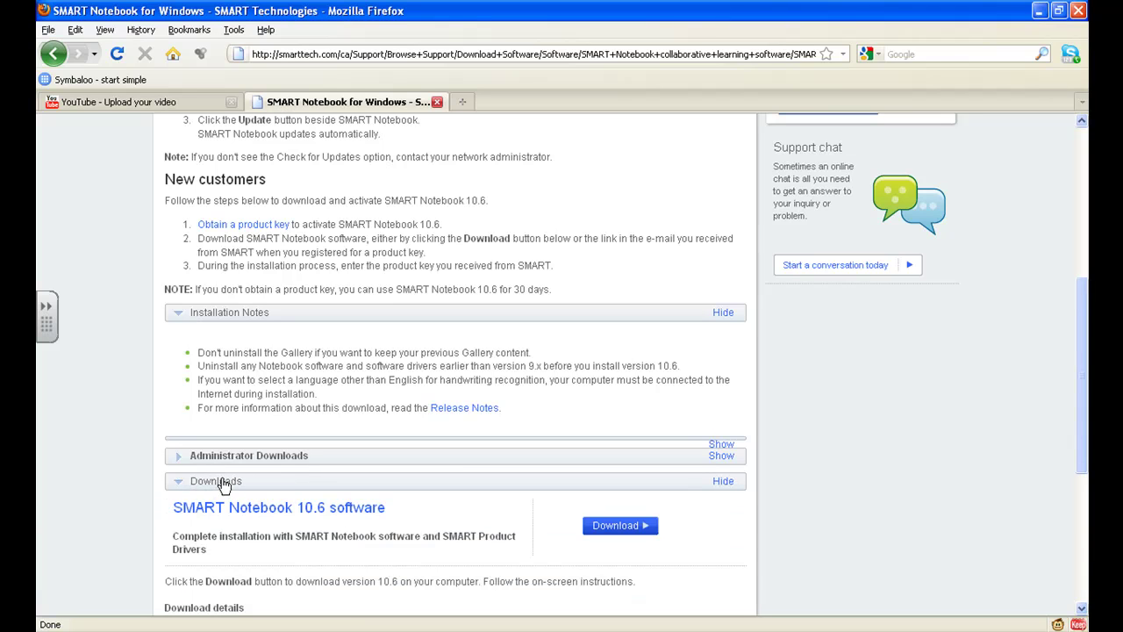
left_click(617, 527)
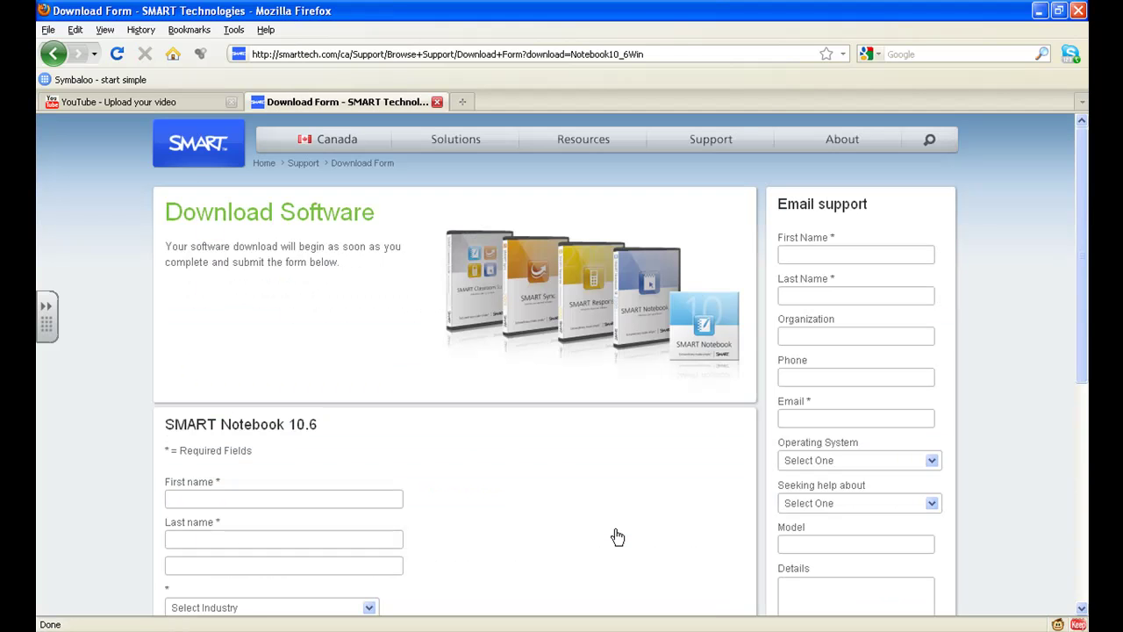
Enter first and last name and set industry to K12 Secondary Education Institution
scroll(527, 500, "down", 2)
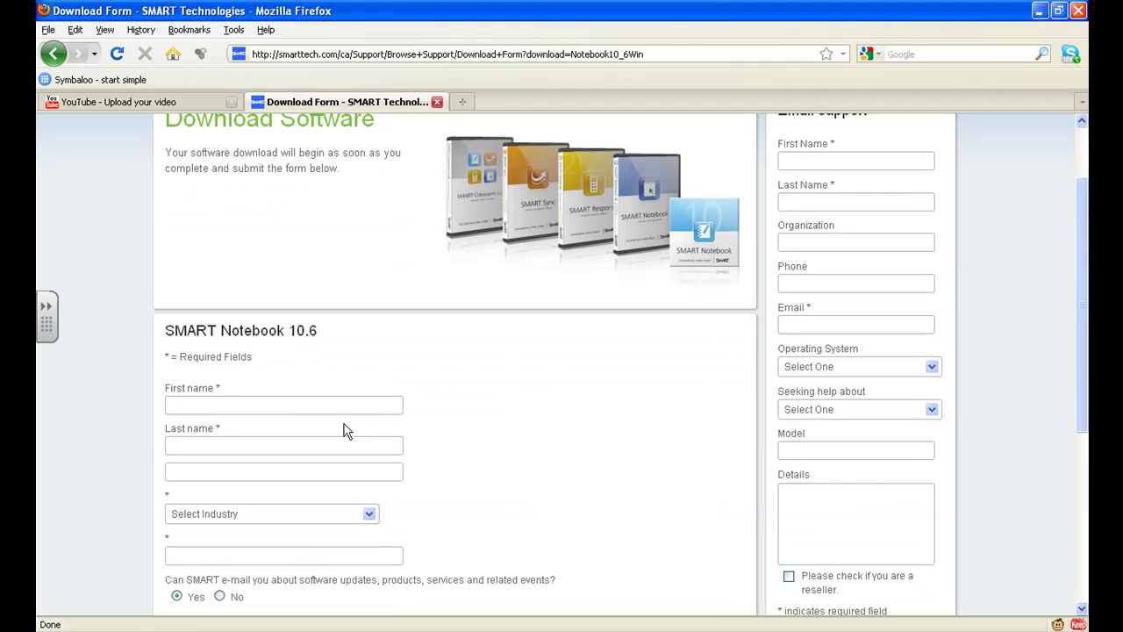
left_click(331, 401)
type("TCDSB")
key("Tab")
type("TCDSB")
scroll(332, 401, "down", 2)
left_click(326, 421)
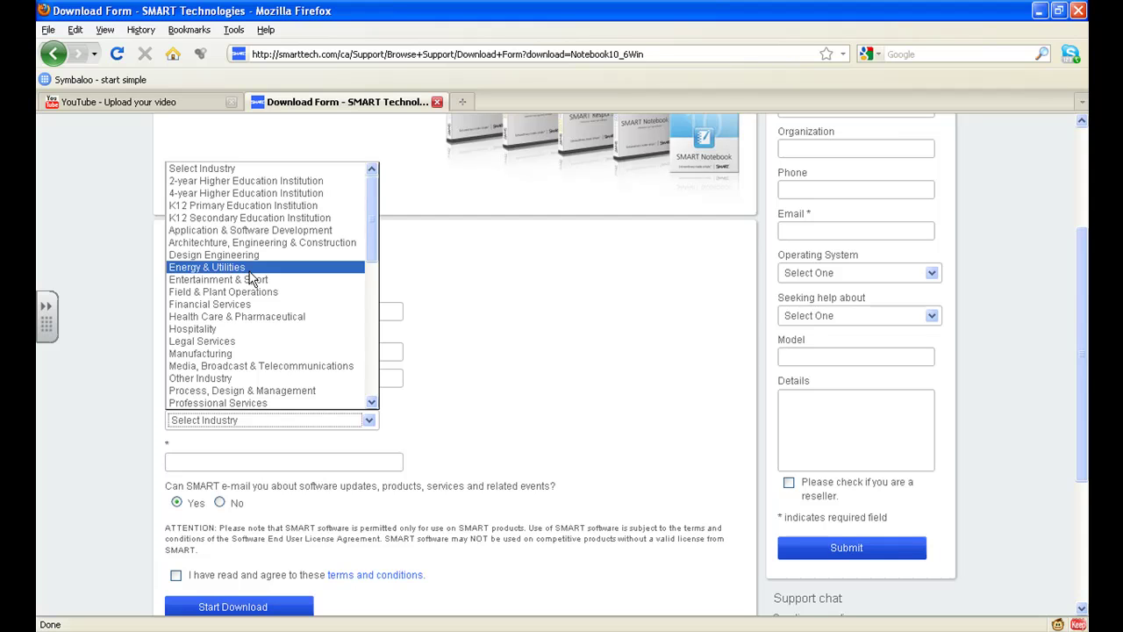
left_click(278, 220)
left_click(496, 426)
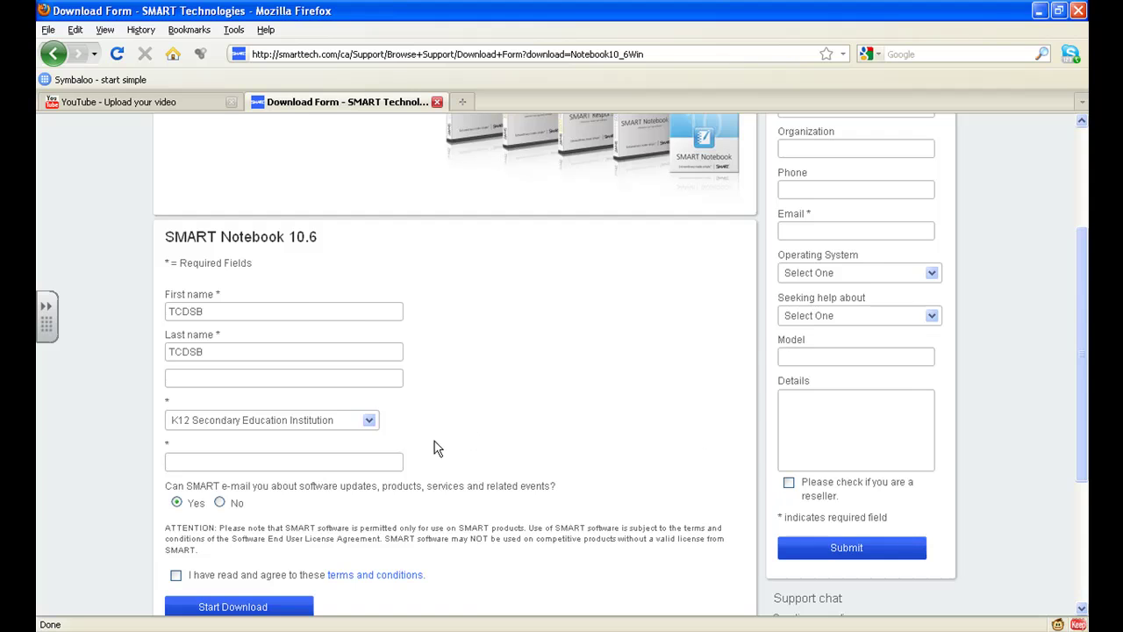
Decline SMART e-mail updates, agree to the terms, and submit the form
scroll(433, 449, "down", 2)
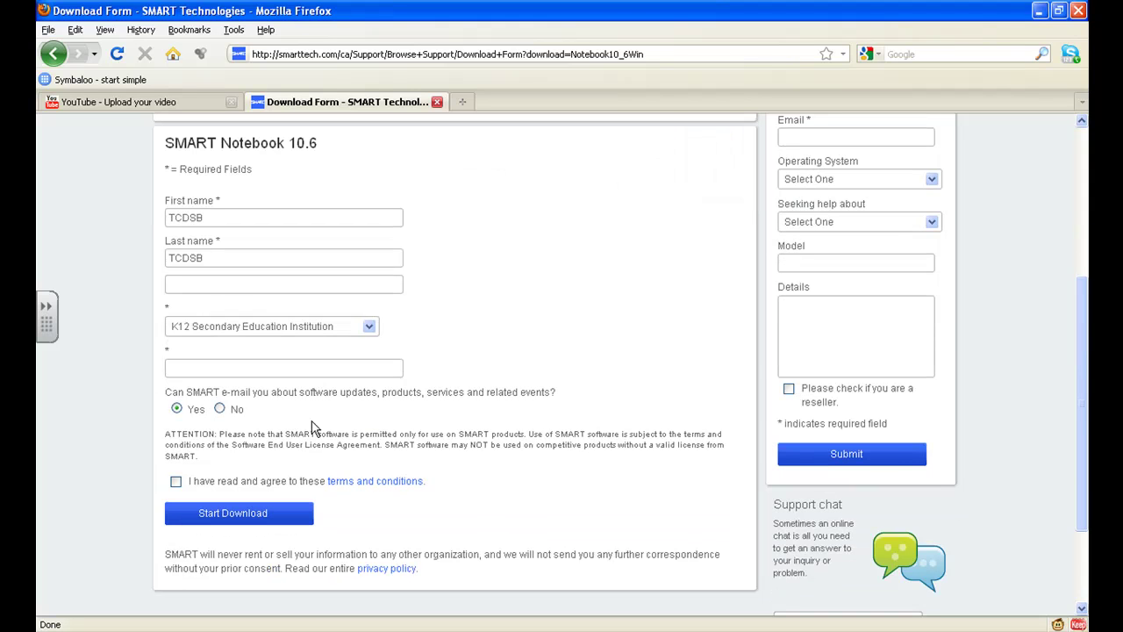
left_click(219, 408)
left_click(177, 482)
left_click(230, 515)
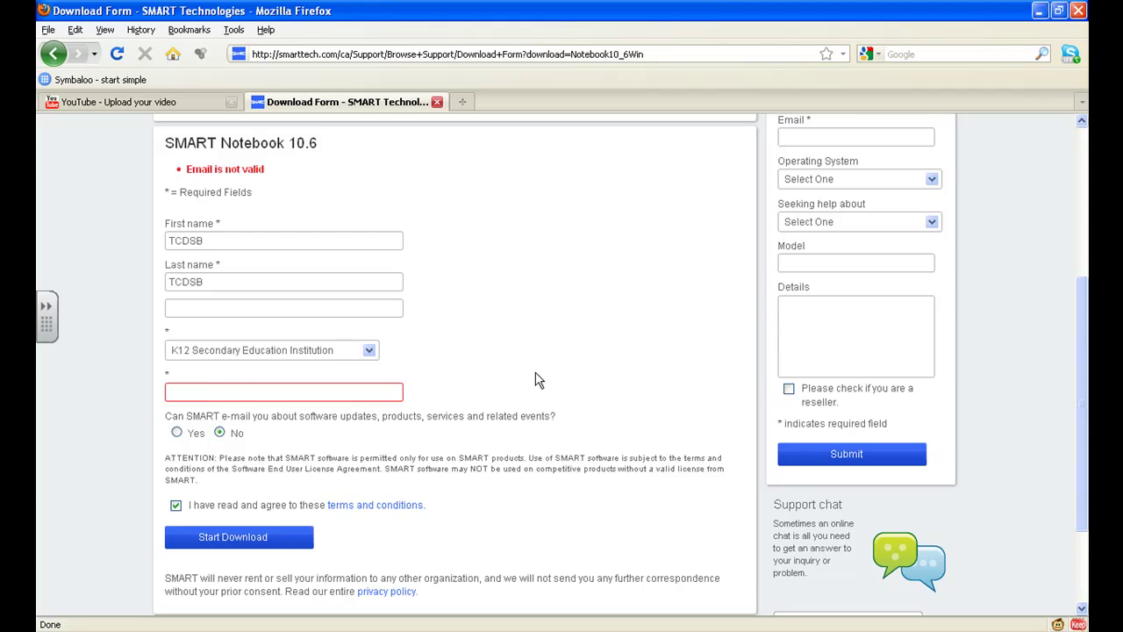
Fill in the missing required e-mail address and start the download
scroll(535, 378, "up", 2)
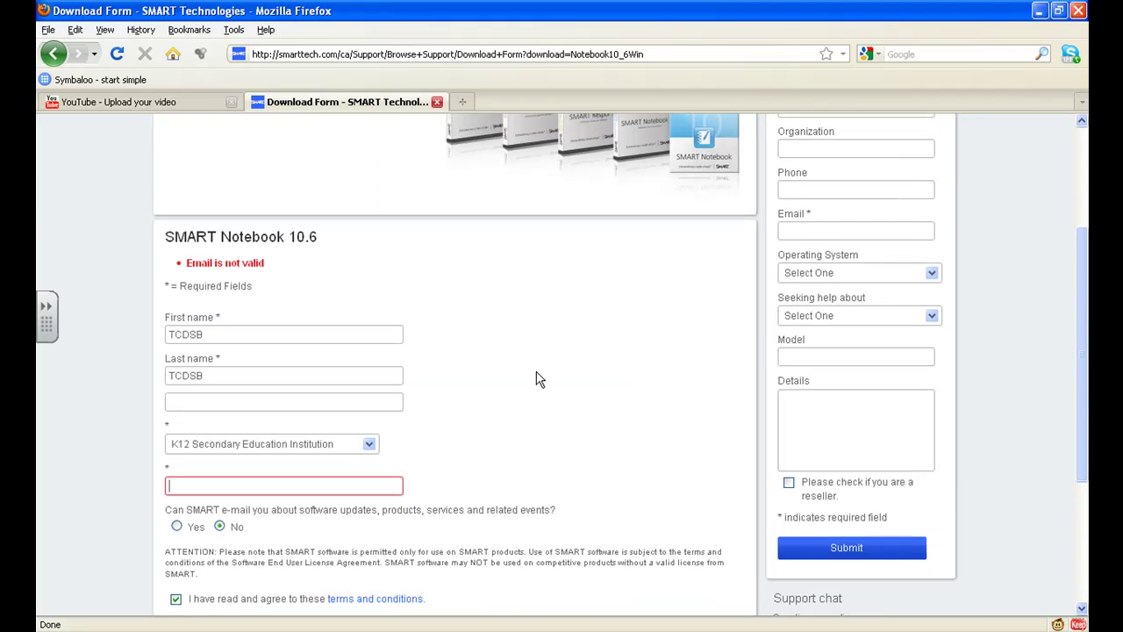
scroll(540, 379, "down", 2)
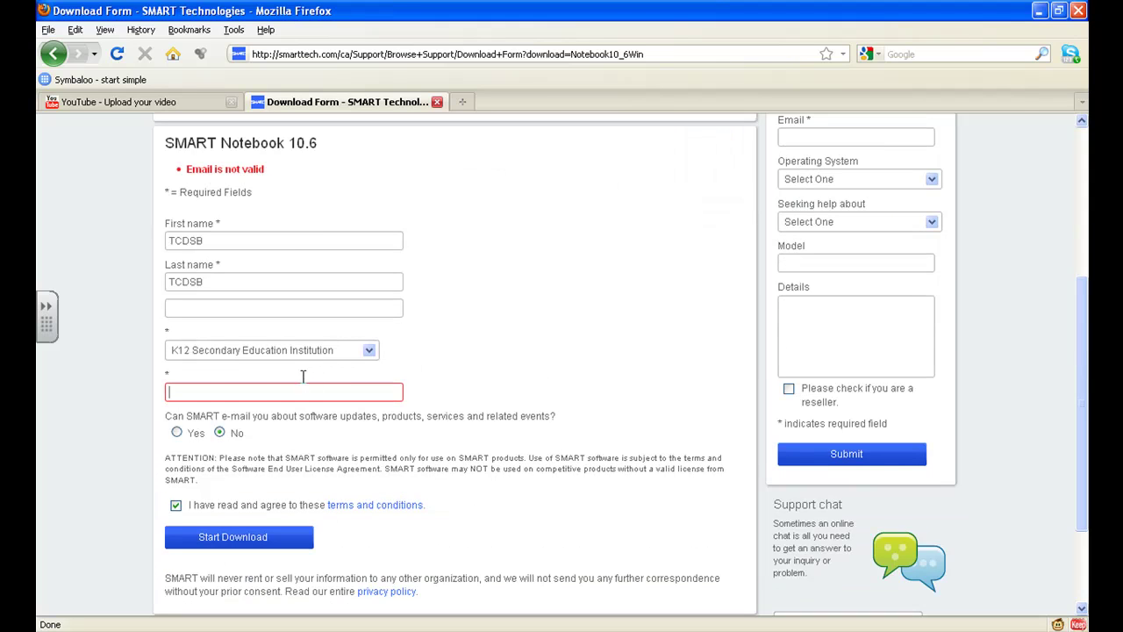
left_click(264, 391)
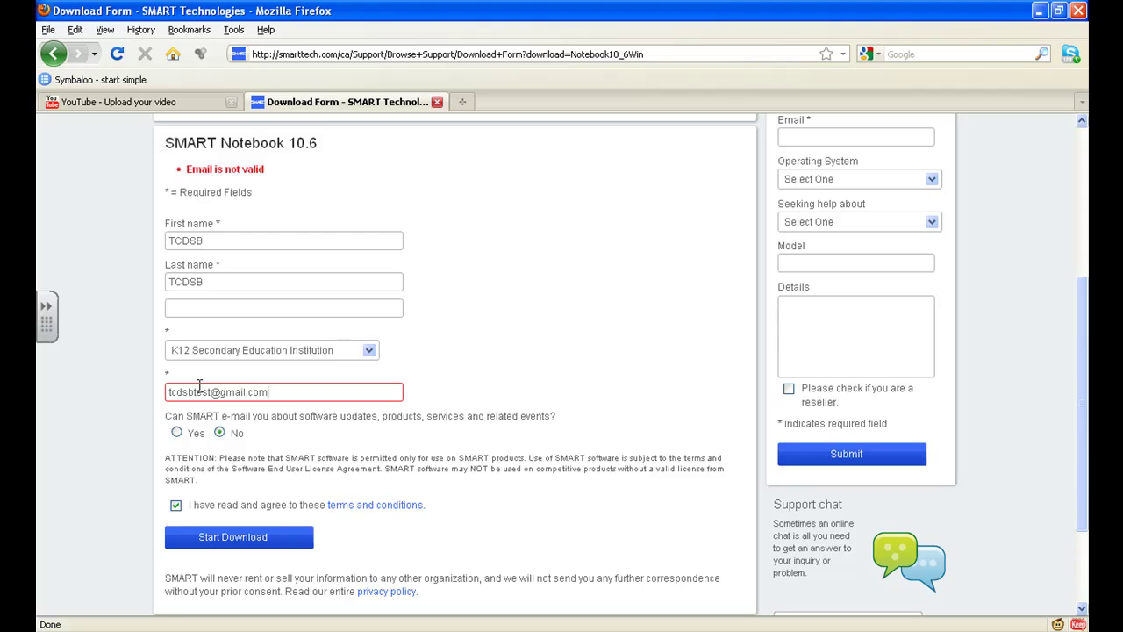
left_click(221, 537)
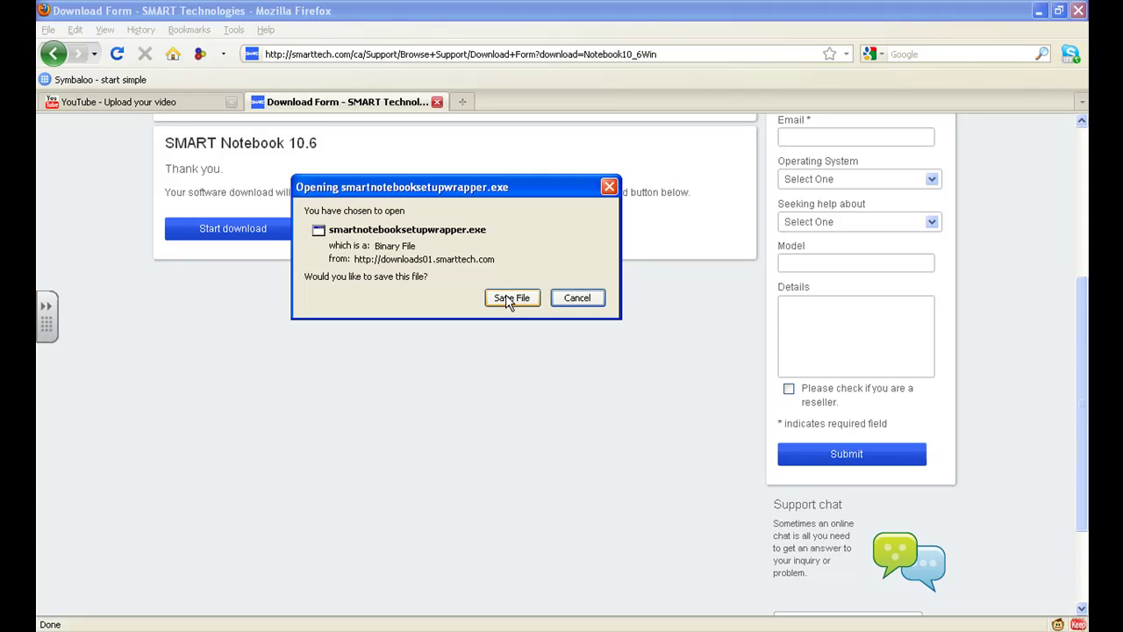
Save smartnotebooksetupwrapper.exe to disk
left_click(506, 299)
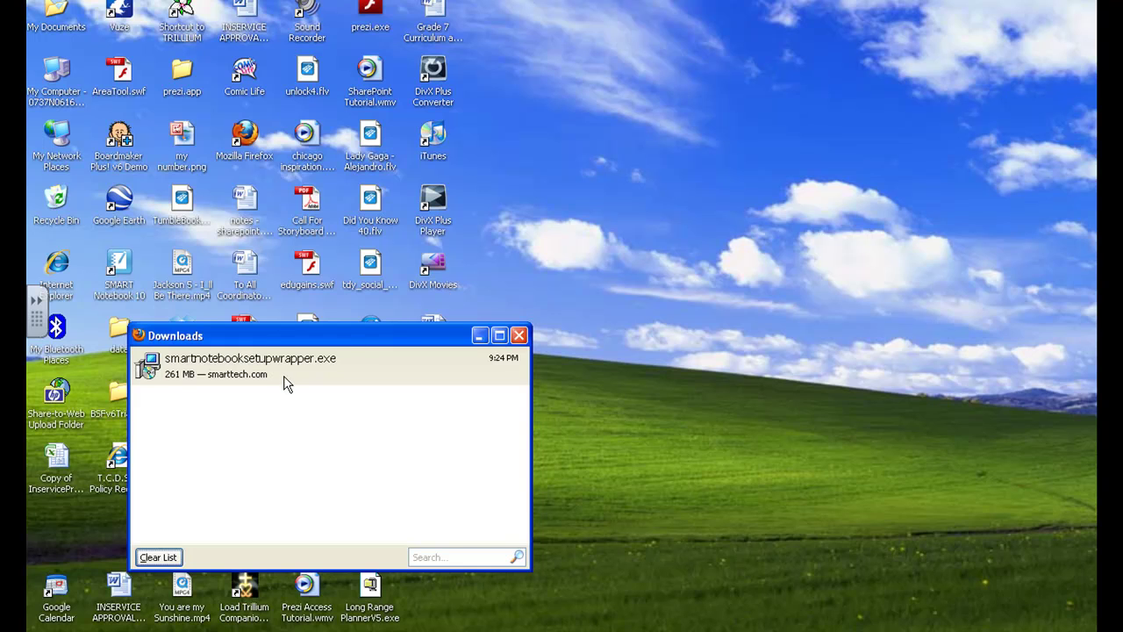
Run smartnotebooksetupwrapper.exe from the Downloads window, confirming the security warning
left_click(284, 377)
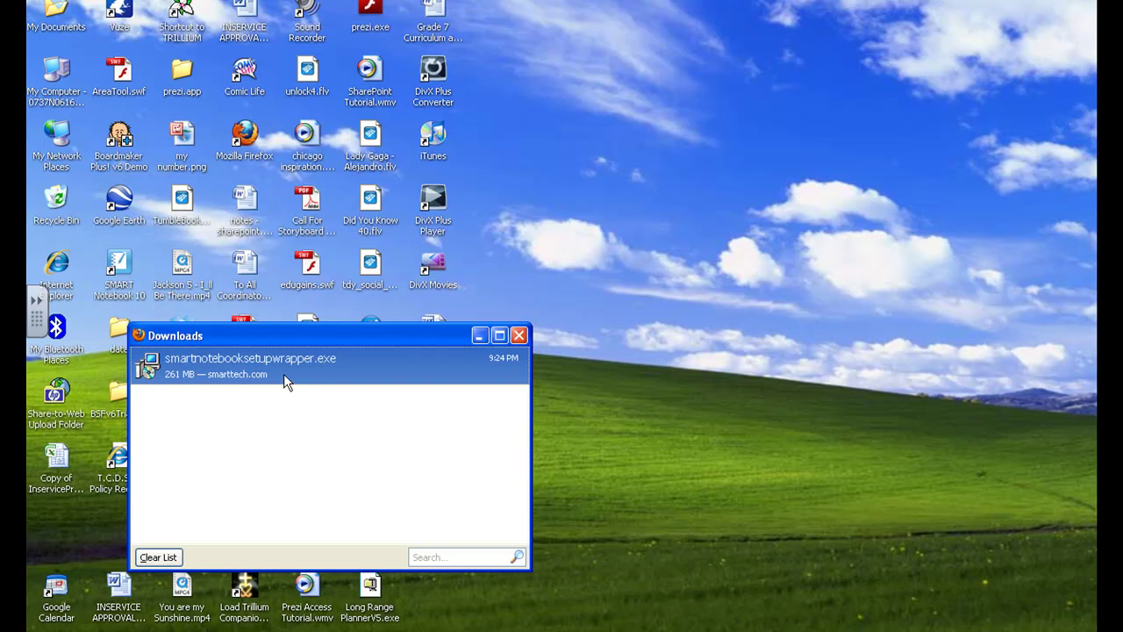
double_click(281, 373)
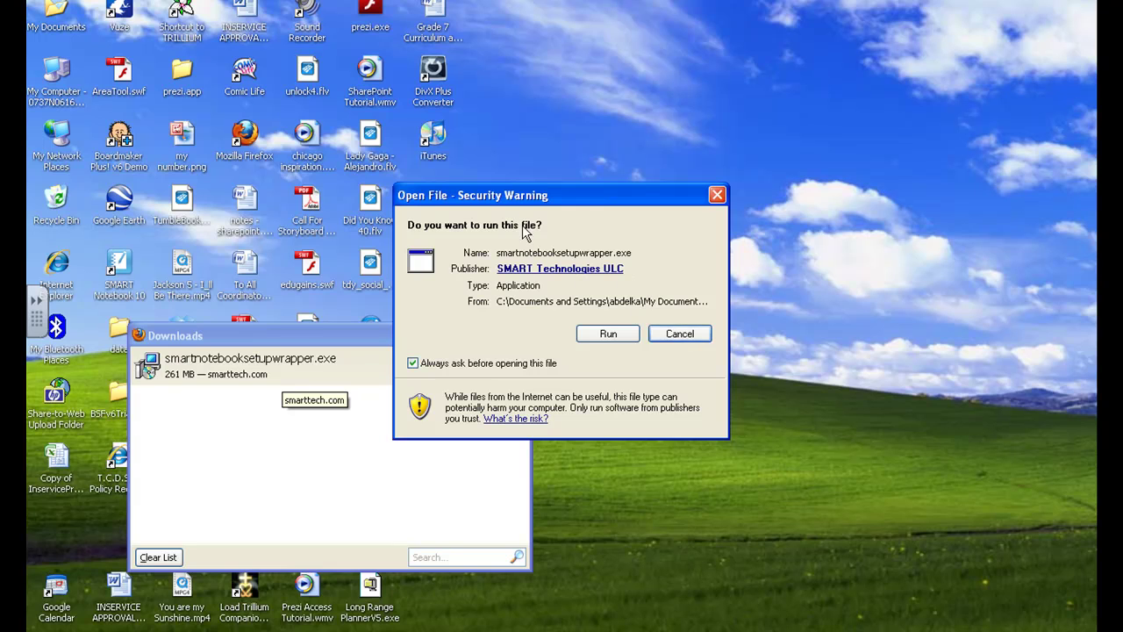
left_click(609, 336)
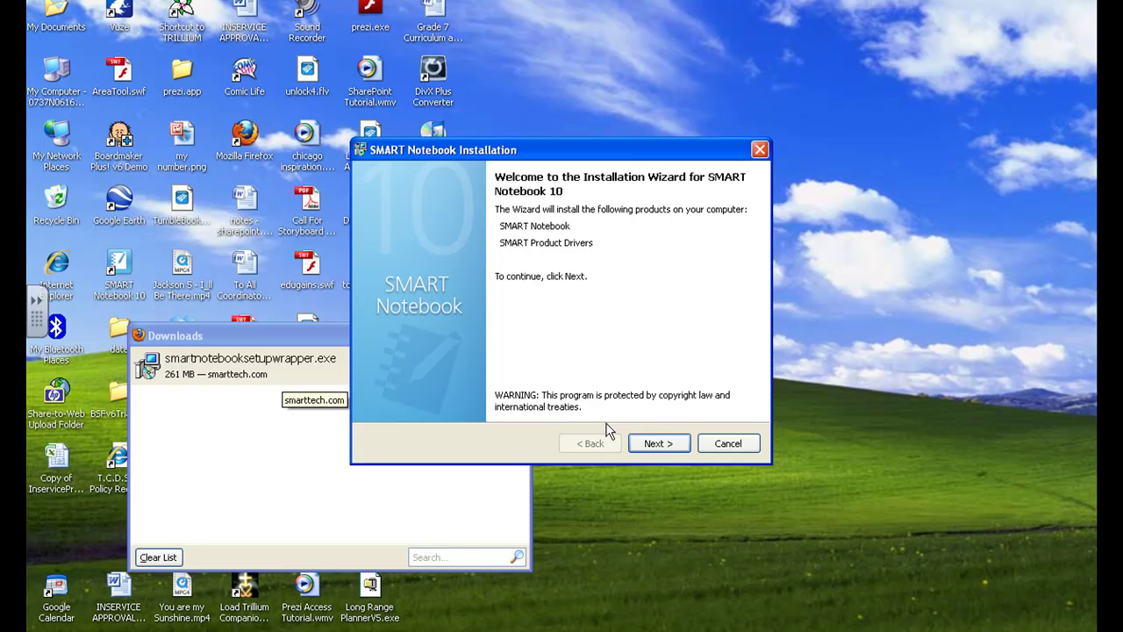
Accept the licence agreement and keep the default installation folder
left_click(650, 445)
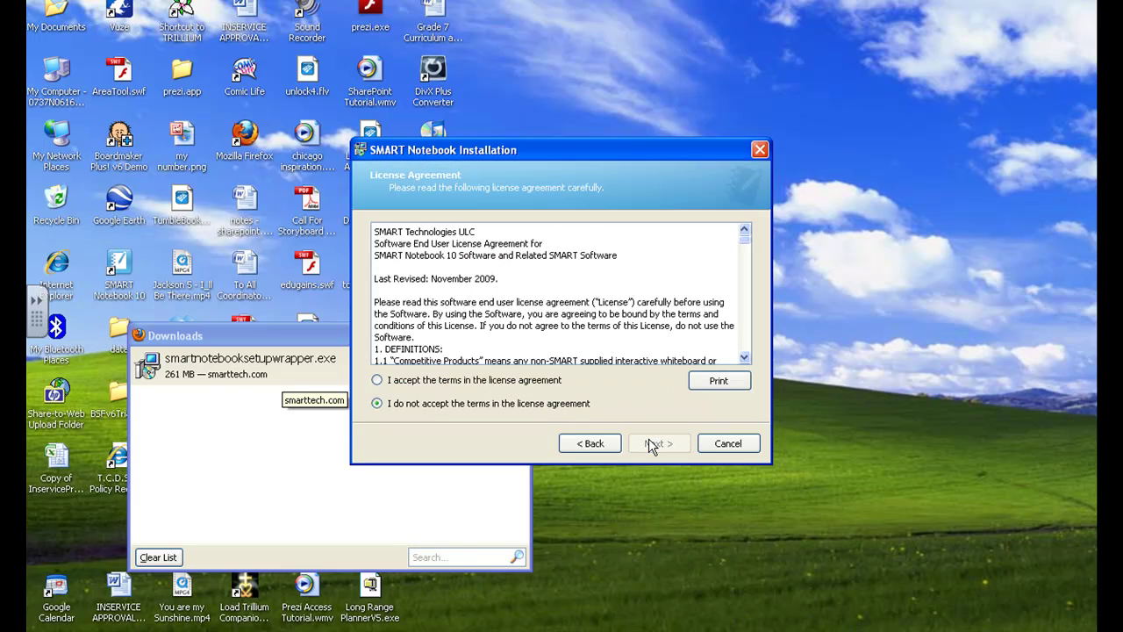
left_click(505, 386)
left_click(657, 444)
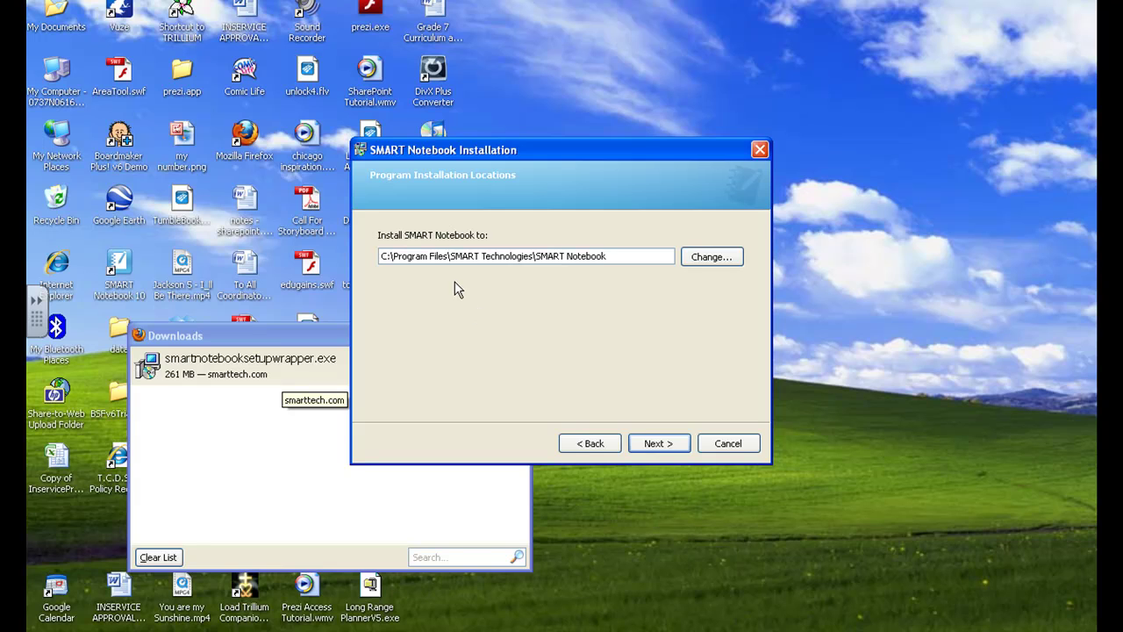
left_click(656, 443)
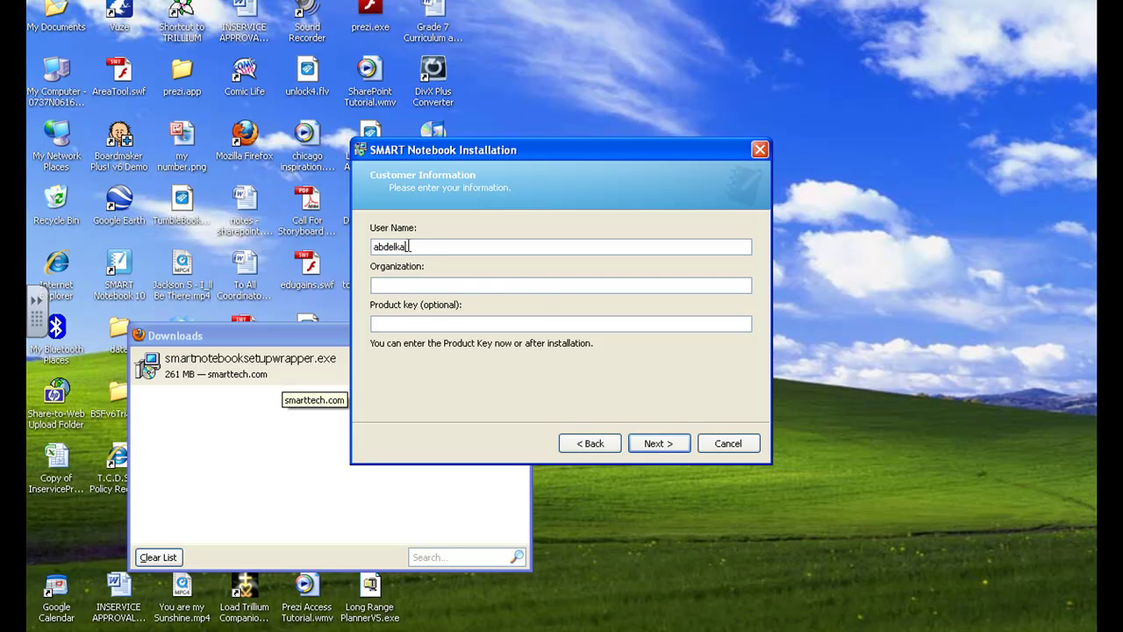
Leave the customer information and product key as they are and continue
left_click_drag(409, 247, 355, 246)
left_click(431, 324)
left_click(658, 443)
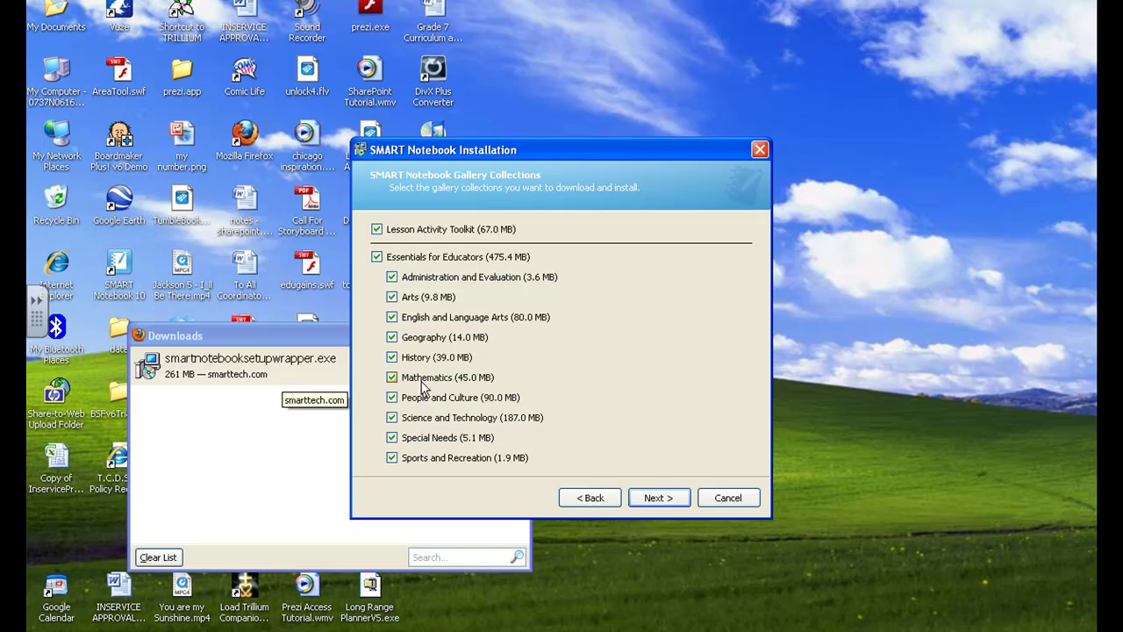
Keep all gallery collections, add French (Canada) handwriting recognition, and continue to Ready to Install
left_click(662, 501)
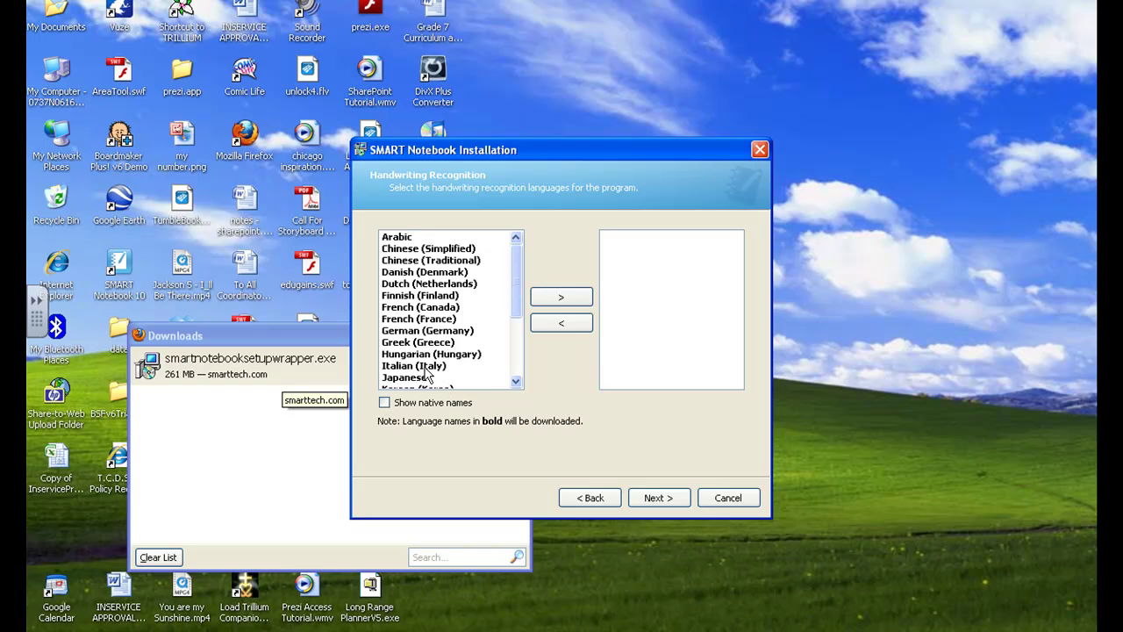
left_click(416, 309)
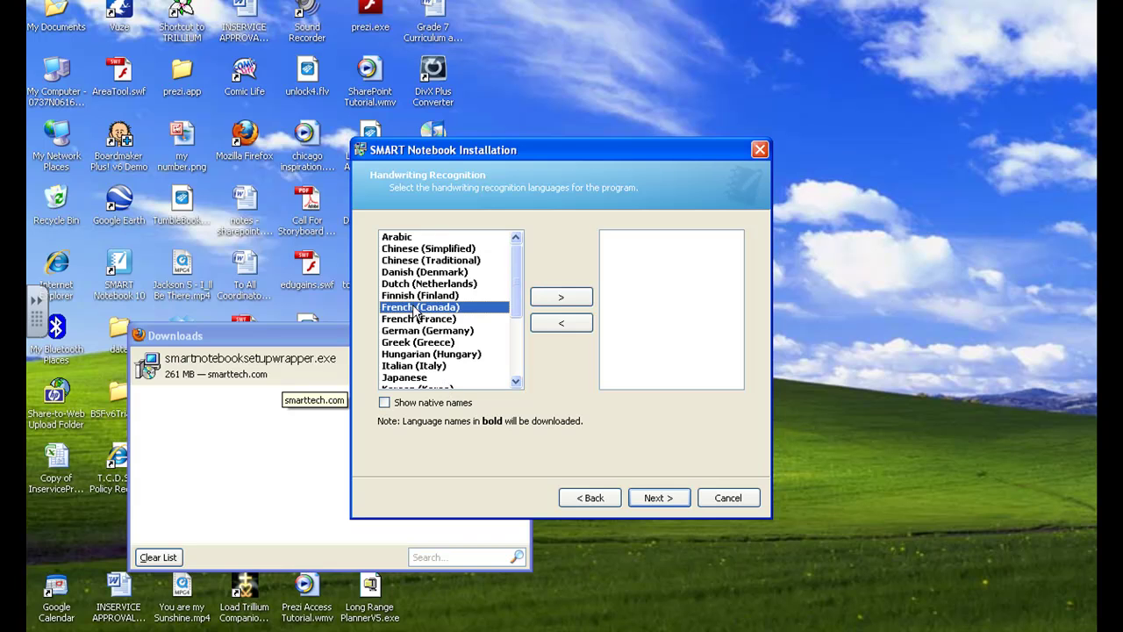
left_click(544, 299)
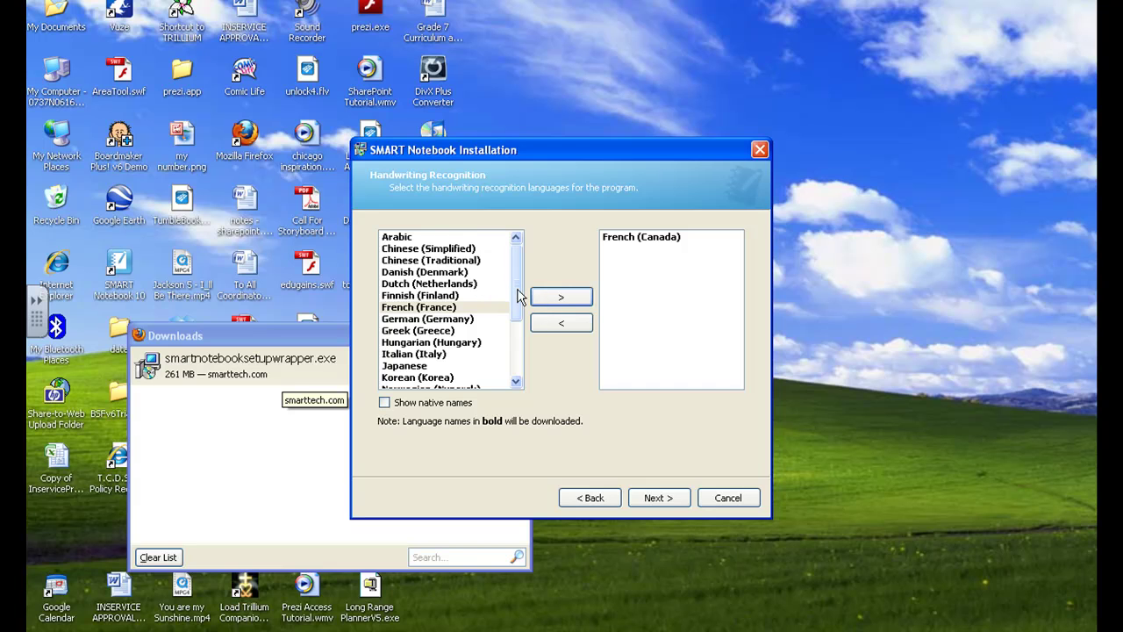
left_click_drag(519, 293, 517, 348)
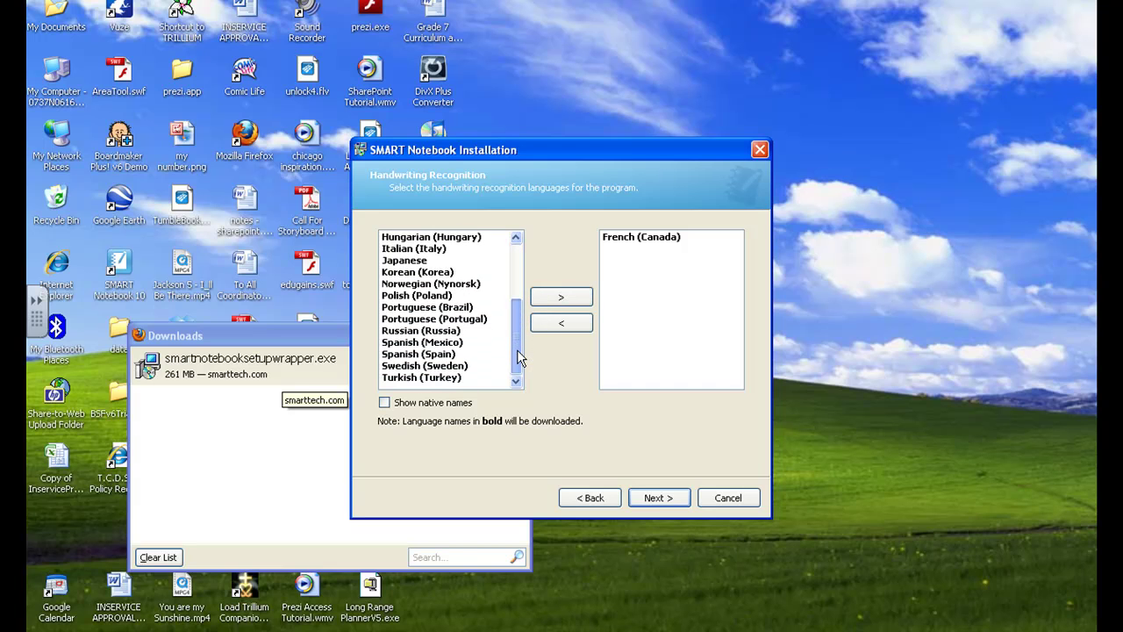
scroll(509, 361, "up", 4)
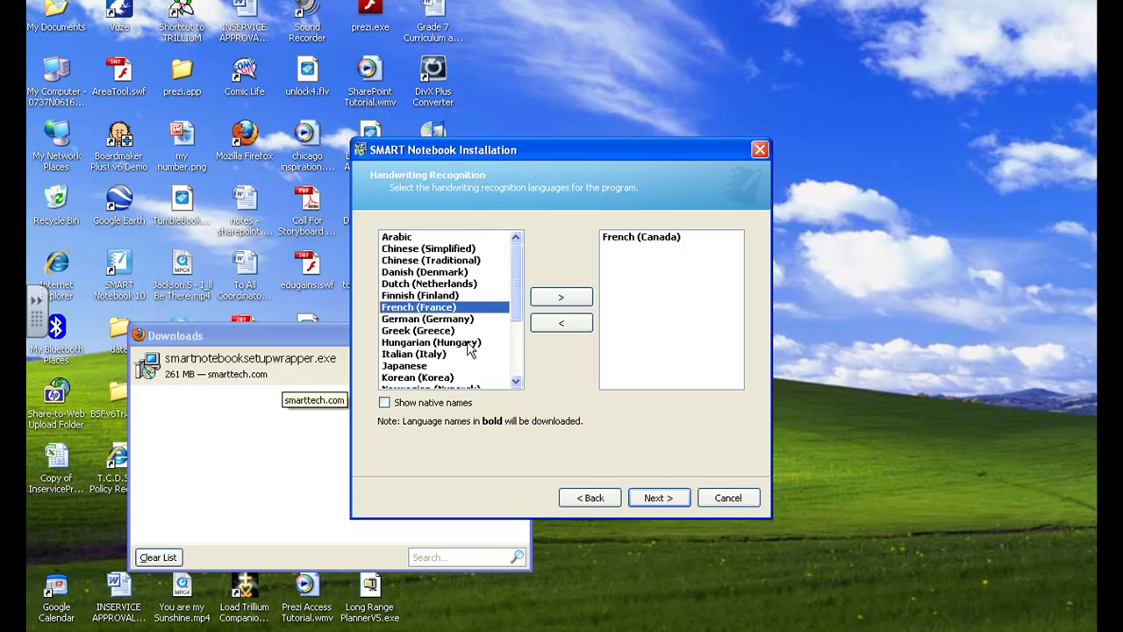
left_click(654, 500)
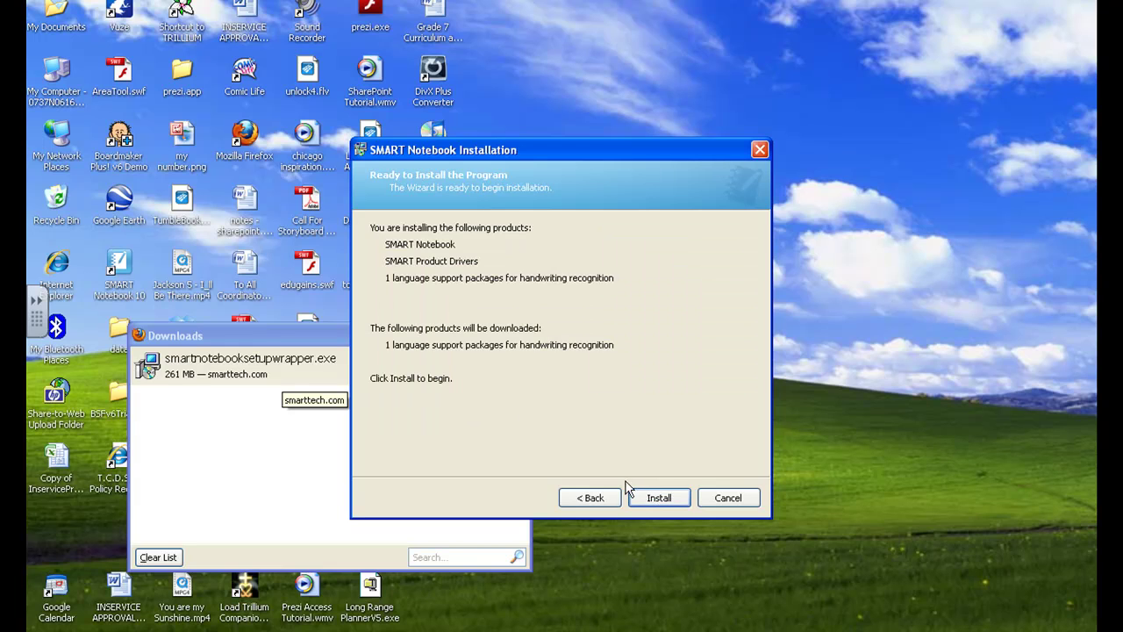